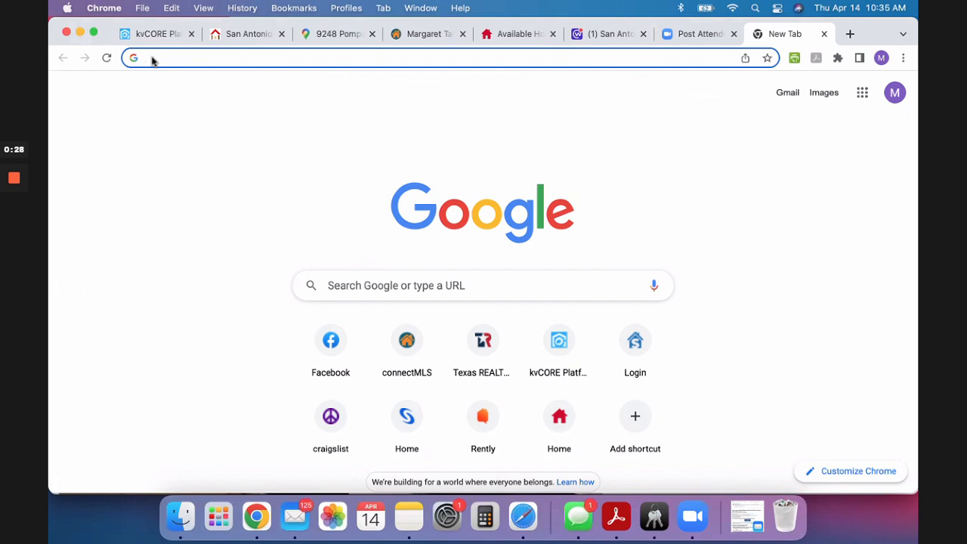
pyautogui.click(145, 58)
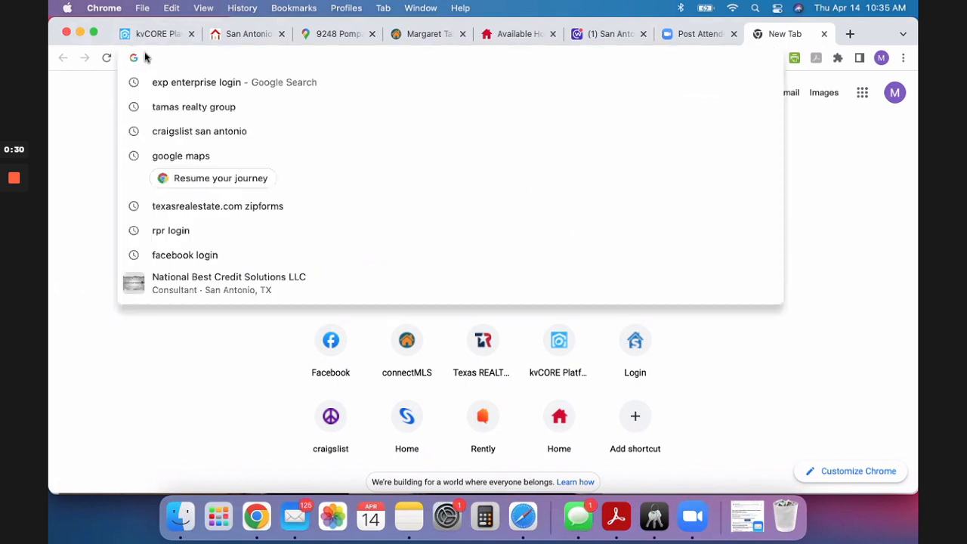
pyautogui.write('WWW')
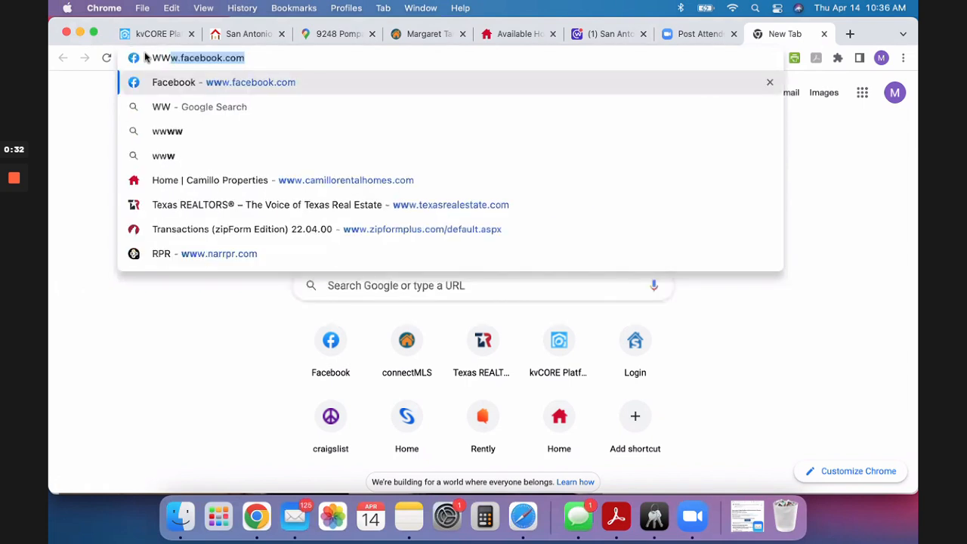
pyautogui.write('.')
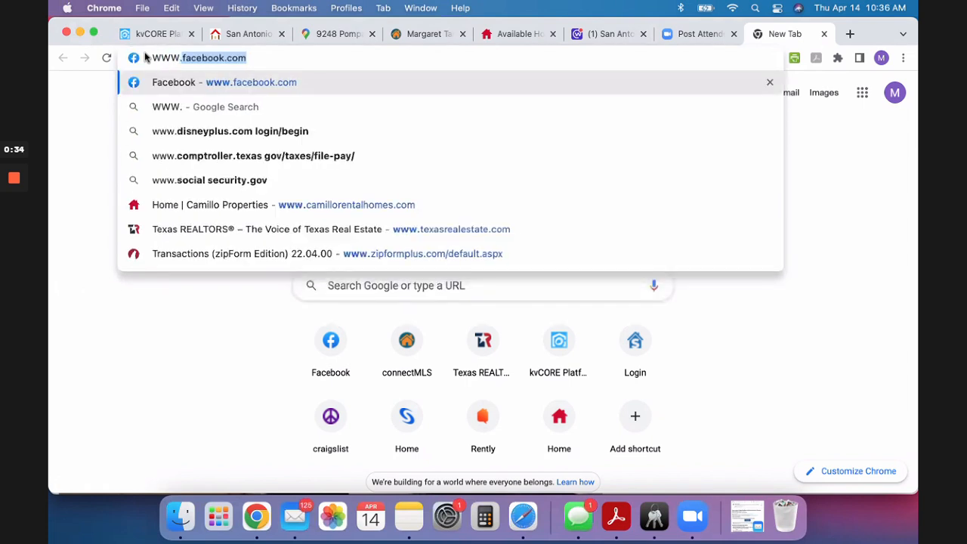
pyautogui.write('fac')
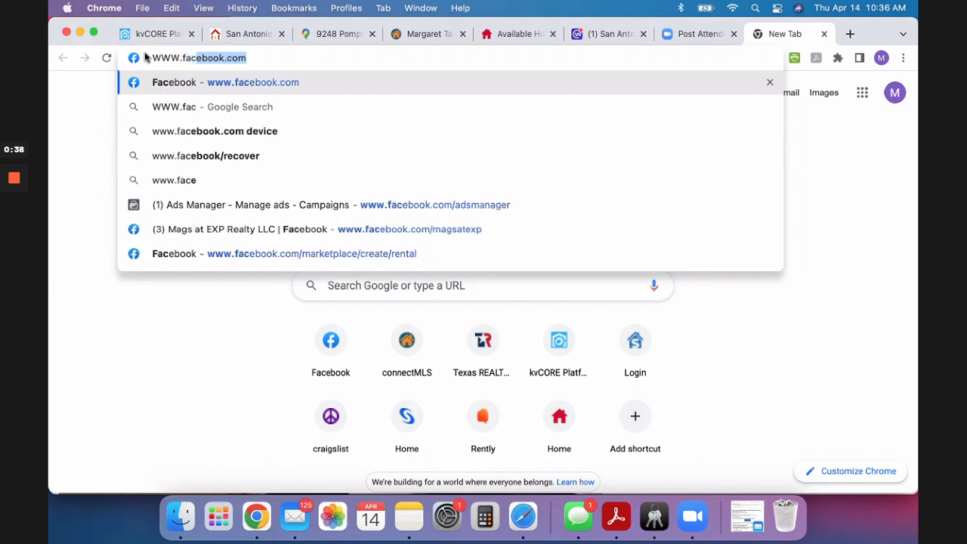
pyautogui.click(247, 58)
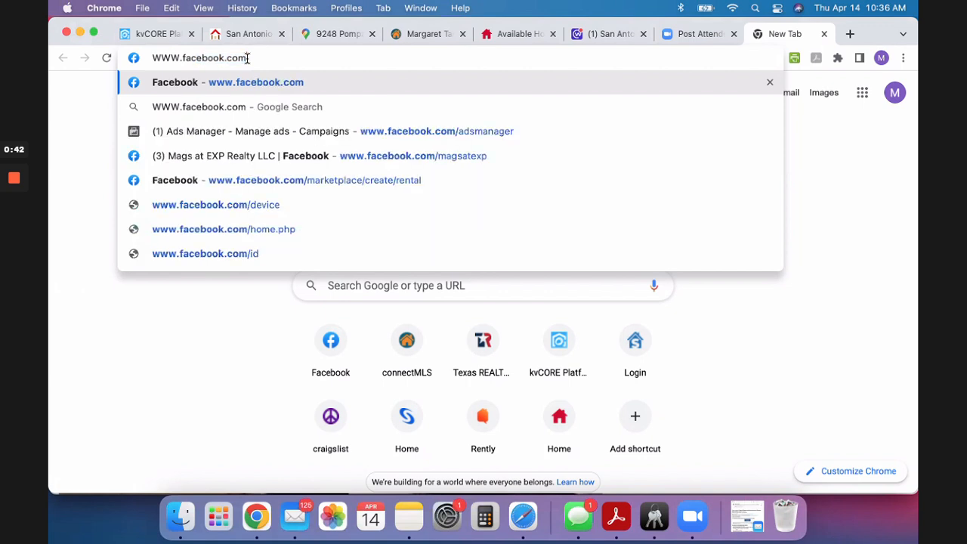
pyautogui.write('/')
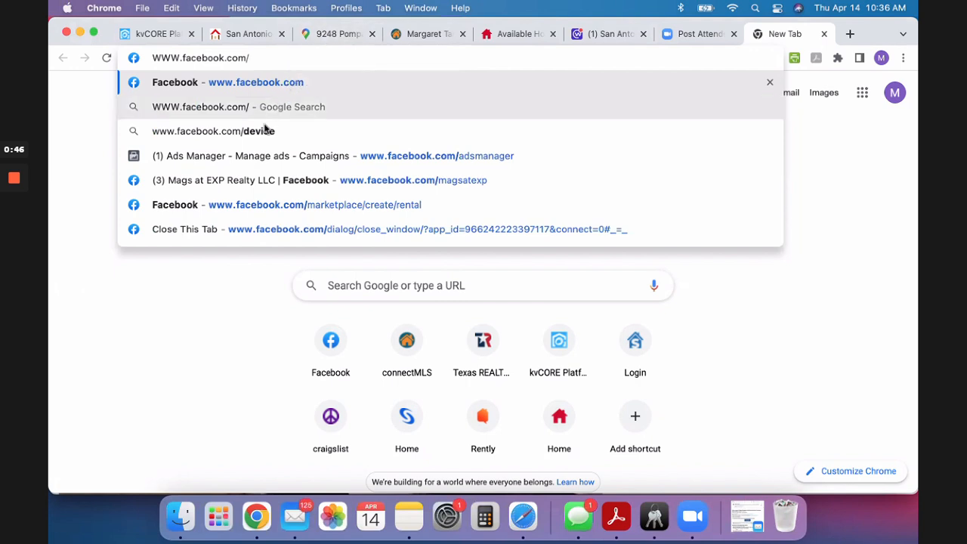
pyautogui.press('Down')
pyautogui.press('Down')
pyautogui.press('Down')
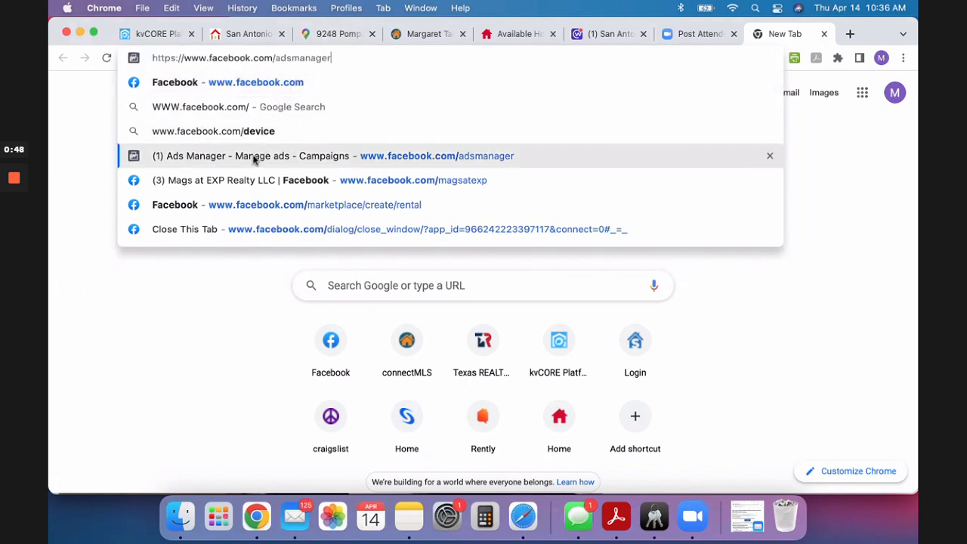
pyautogui.press('Return')
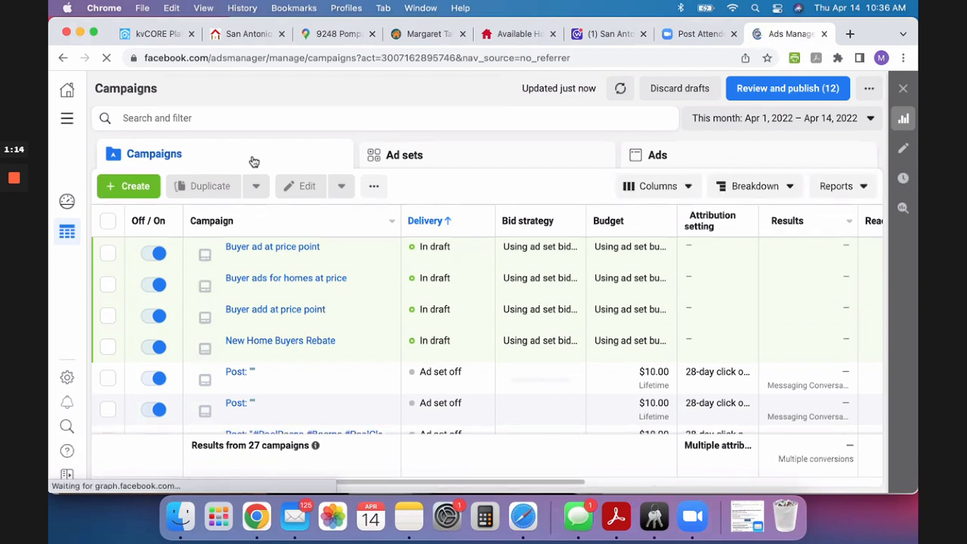
# - Go to Events Manager from the full list of business tools and postpone its feature introduction
pyautogui.click(68, 121)
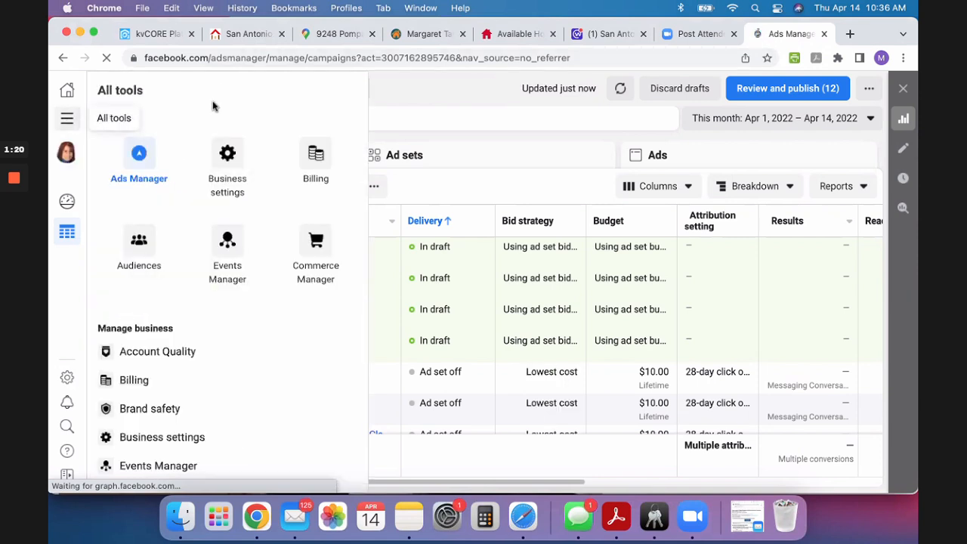
pyautogui.scroll(-5, 265, 302)
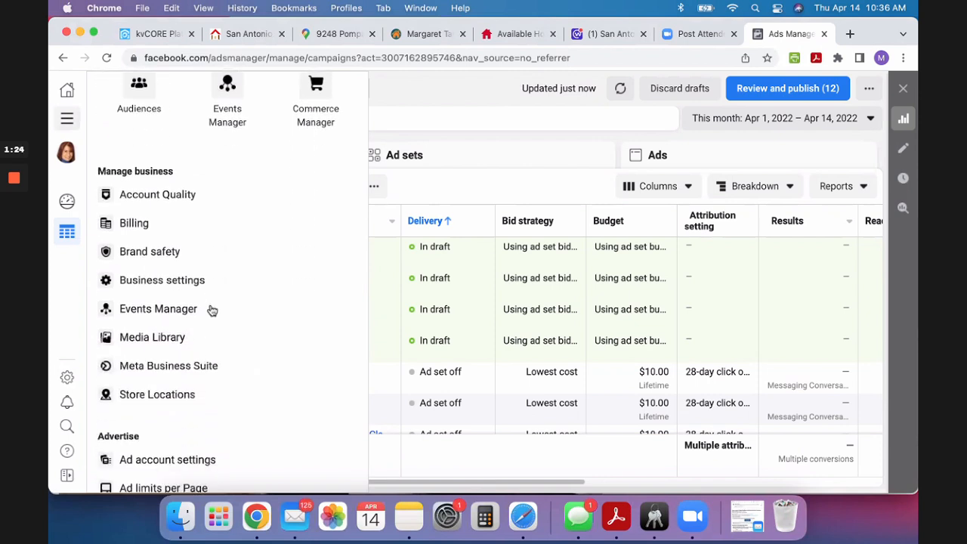
pyautogui.click(158, 312)
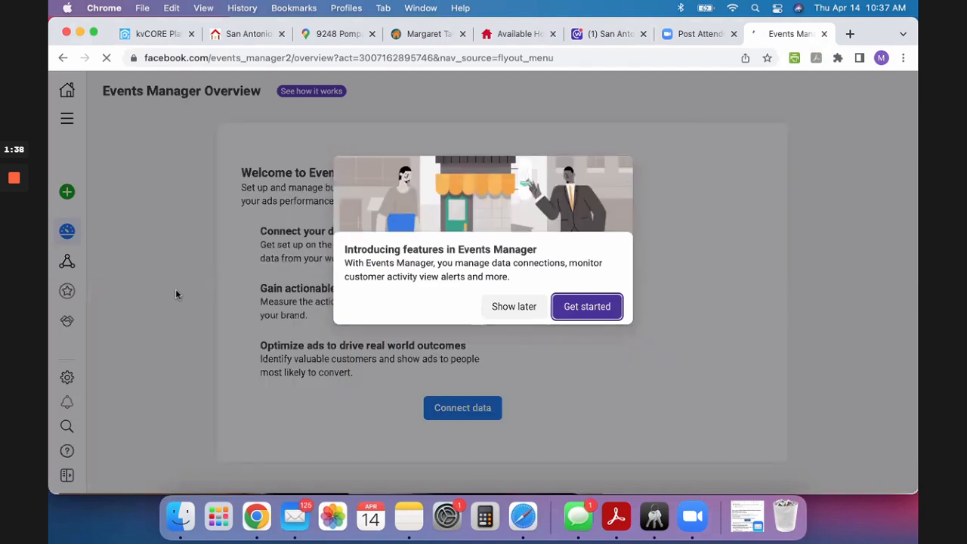
pyautogui.click(516, 306)
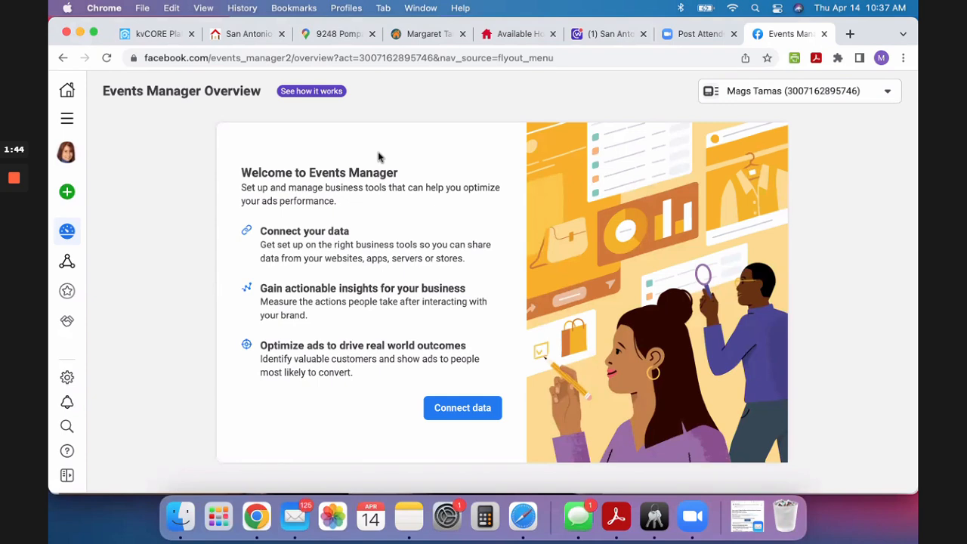
# - Start connecting a new data source of the Web type
pyautogui.click(473, 413)
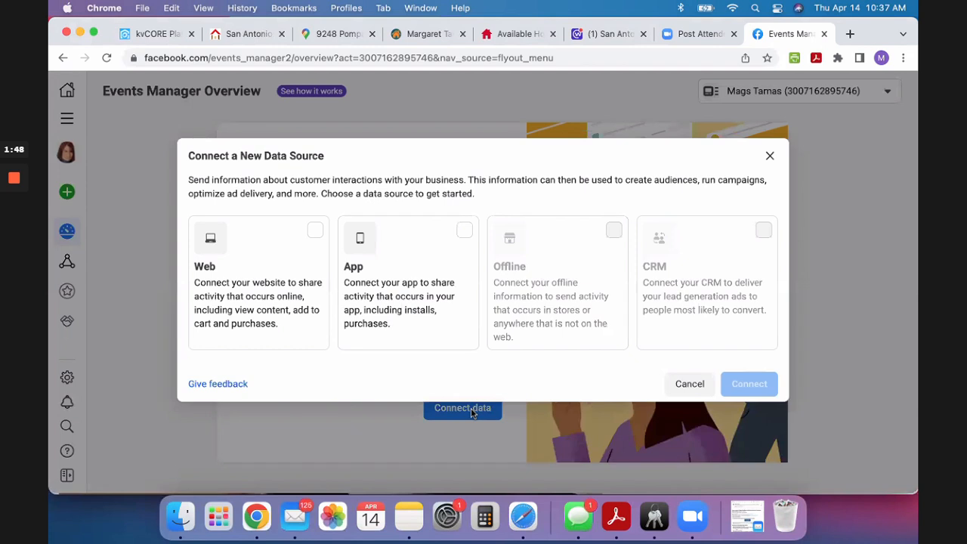
pyautogui.click(316, 235)
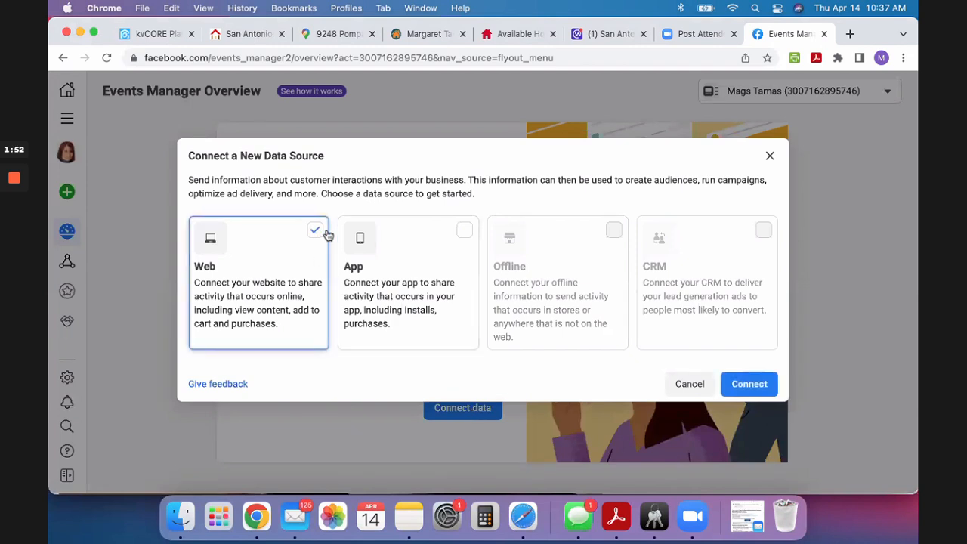
pyautogui.click(744, 385)
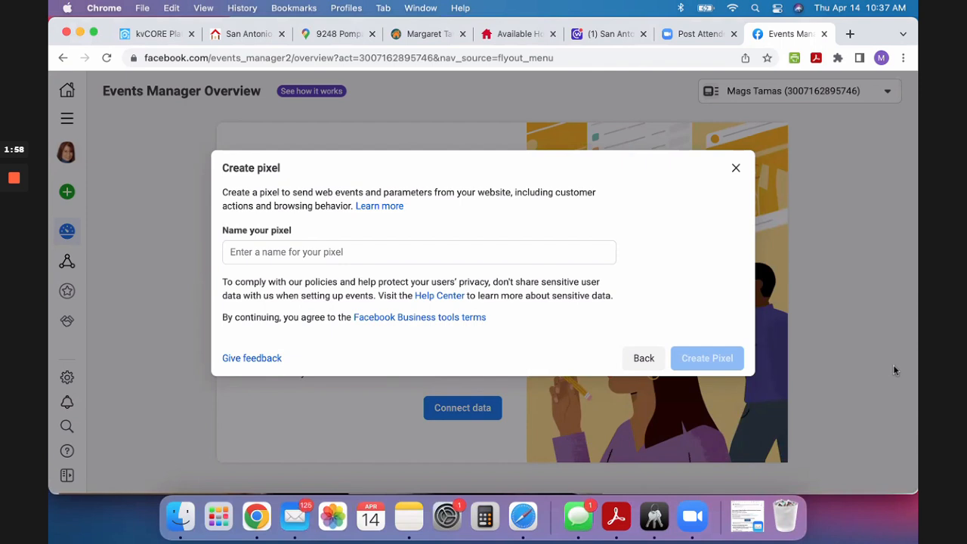
# - Name the new pixel "EXP Website" and create it
pyautogui.click(240, 251)
pyautogui.write('E')
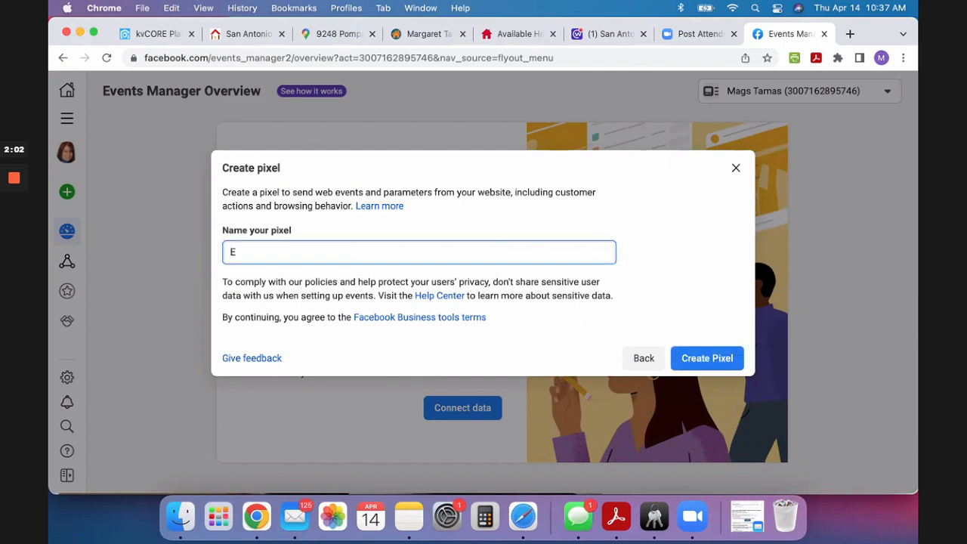
pyautogui.write('XP Website')
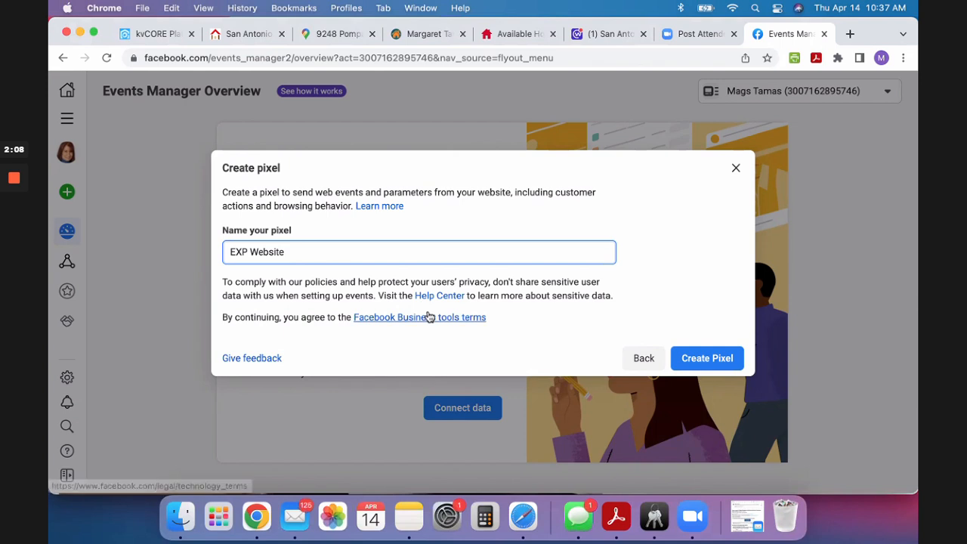
pyautogui.click(695, 364)
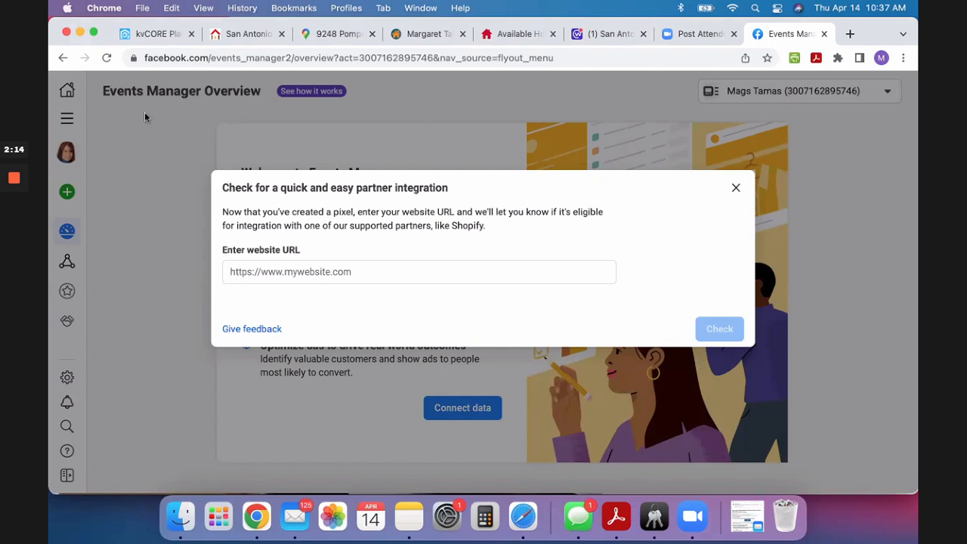
# - Switch to kvCORE, close the find-in-page search and open the agent's personal eXp Realty website from the account details
pyautogui.click(162, 34)
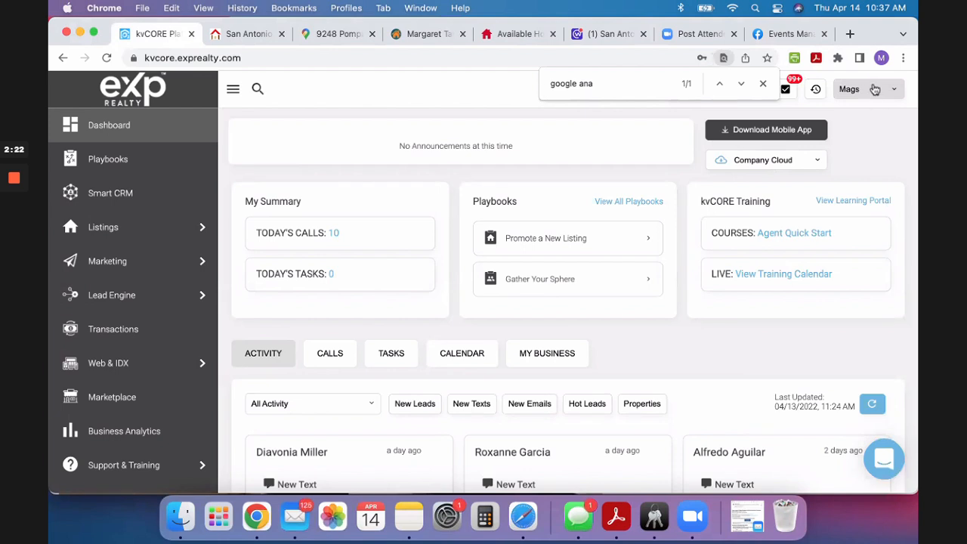
pyautogui.click(760, 86)
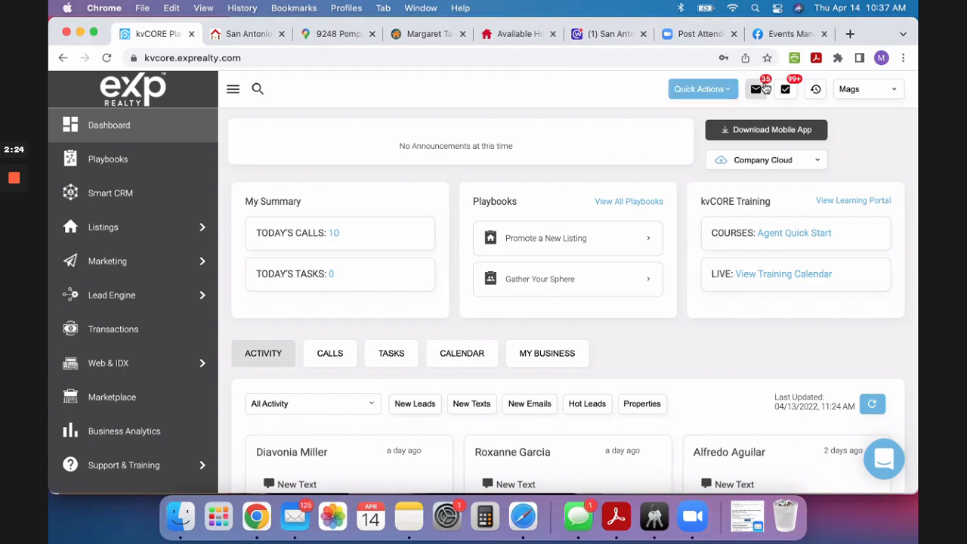
pyautogui.click(869, 90)
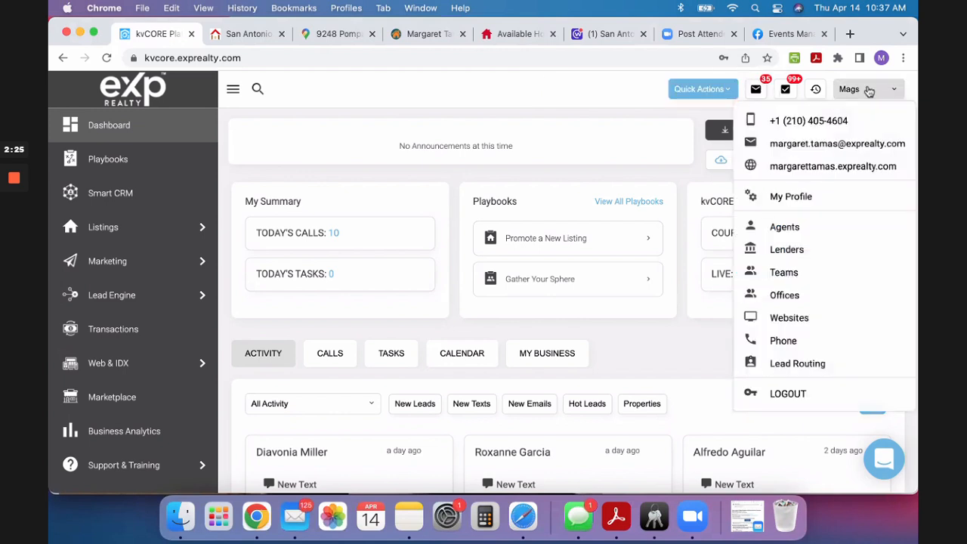
pyautogui.click(815, 168)
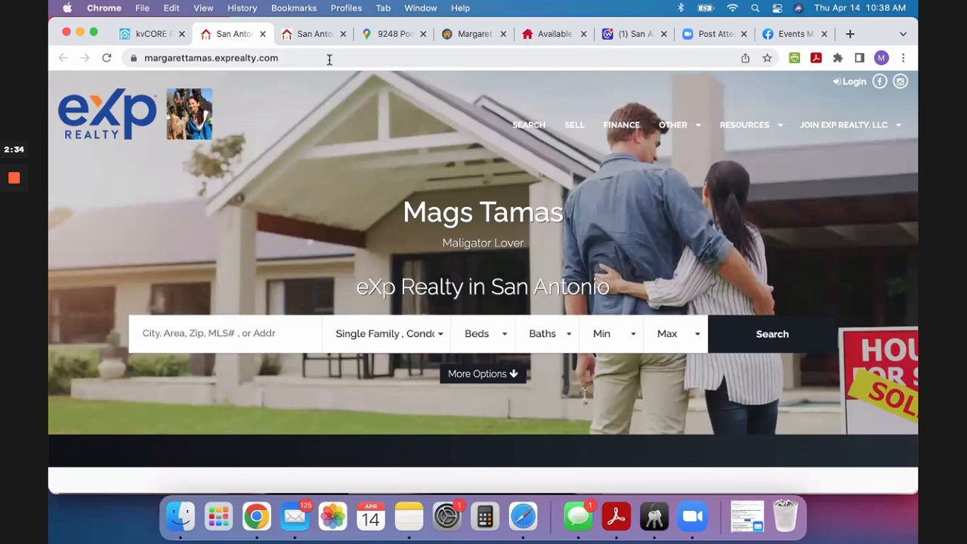
# - Copy the full web address of the agent's eXp Realty website
pyautogui.doubleClick(330, 59)
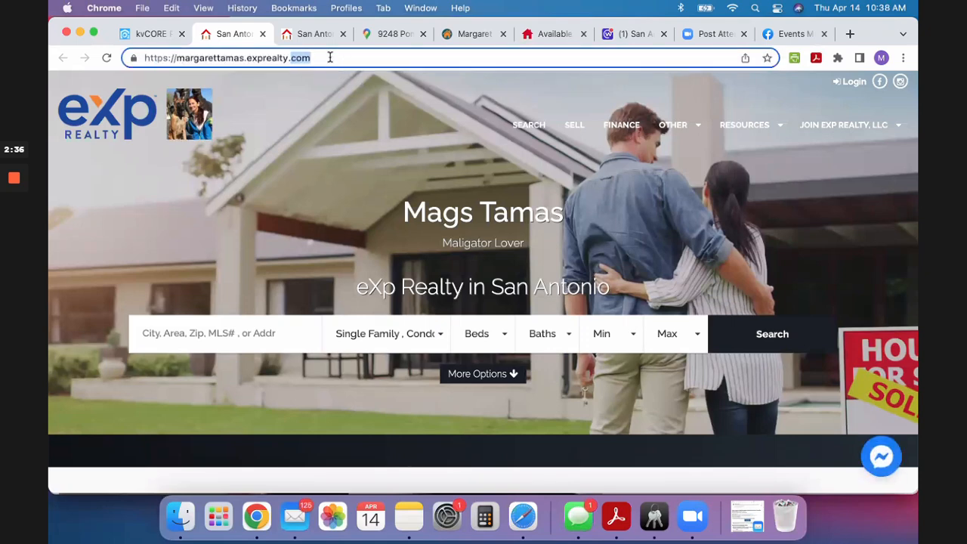
pyautogui.moveTo(329, 58); pyautogui.dragTo(109, 61)
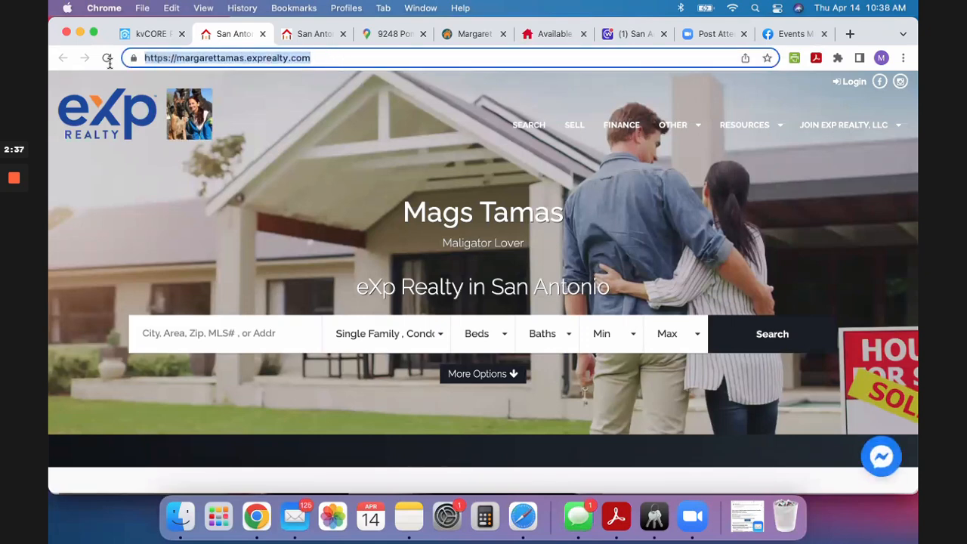
pyautogui.click(172, 8)
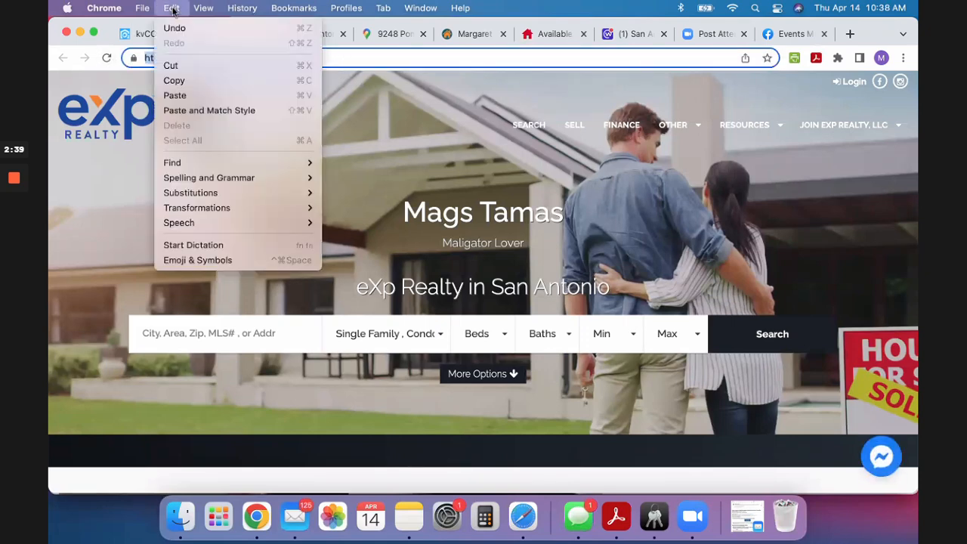
pyautogui.click(175, 83)
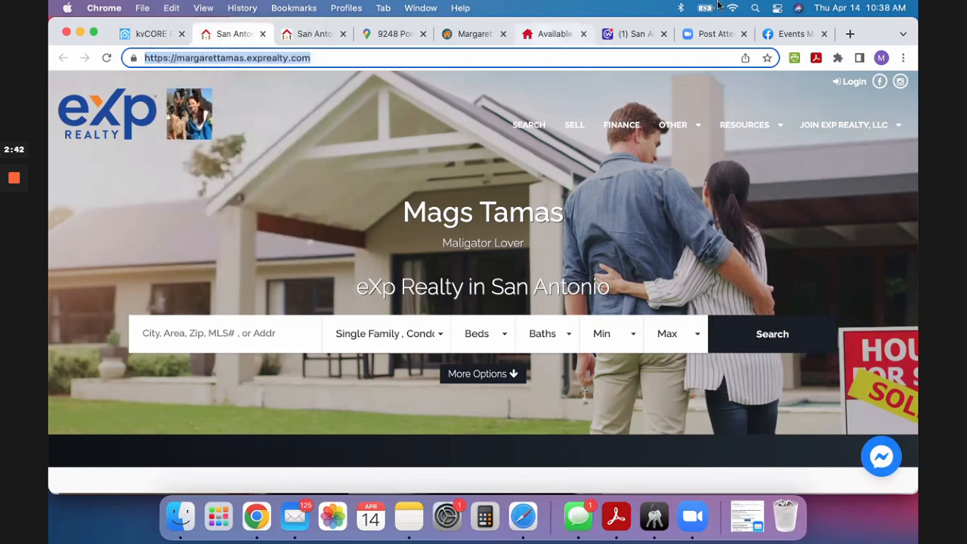
# - Return to the pixel setup in Events Manager, paste the copied address as the website URL and check it for partner integration
pyautogui.click(797, 35)
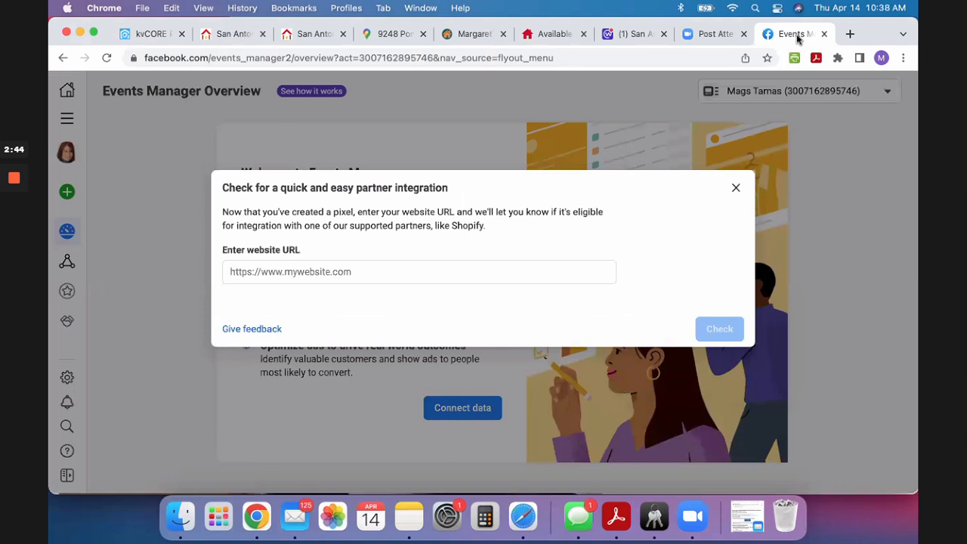
pyautogui.click(363, 274)
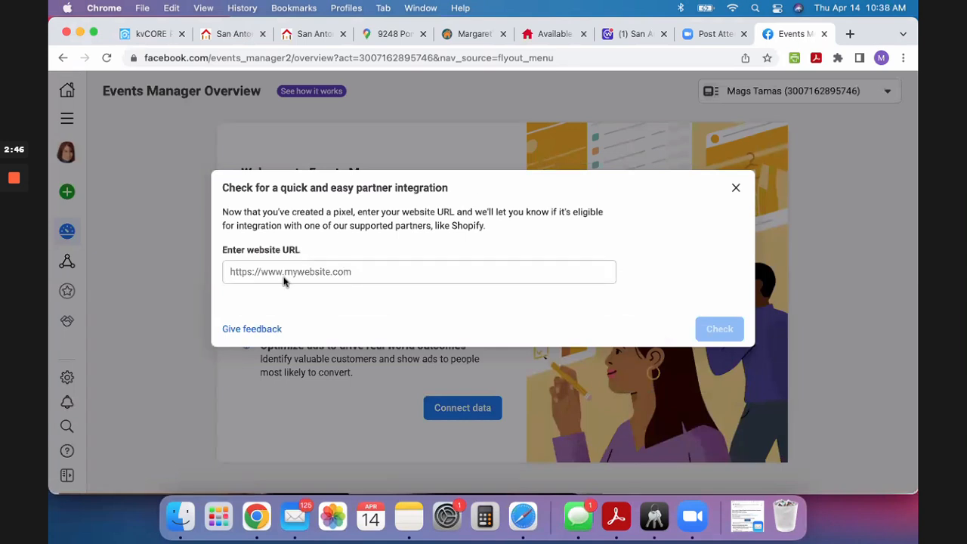
pyautogui.click(236, 272)
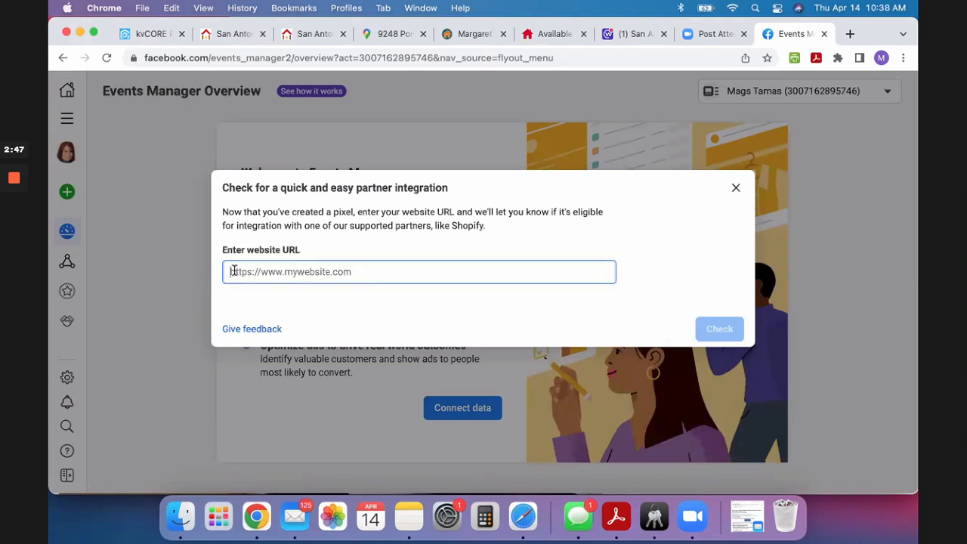
pyautogui.click(172, 9)
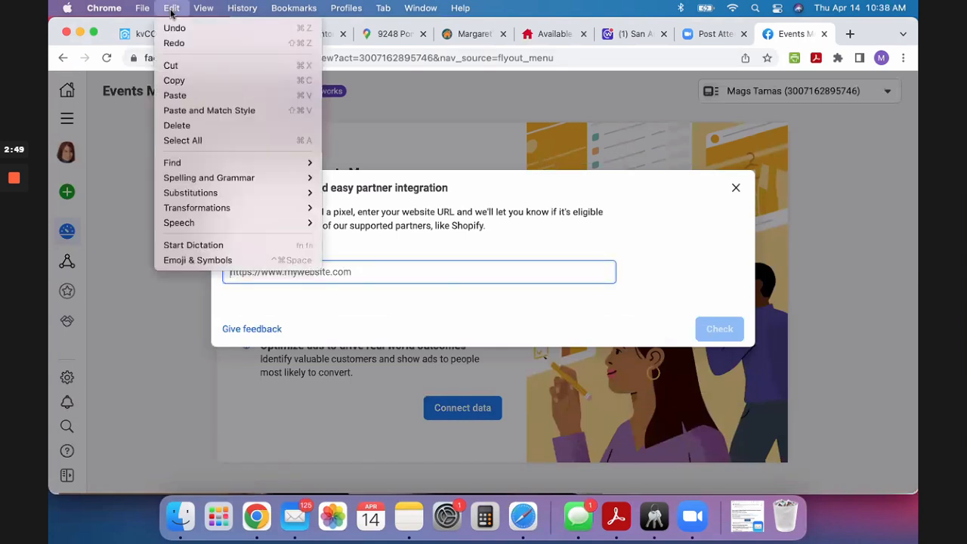
pyautogui.click(188, 98)
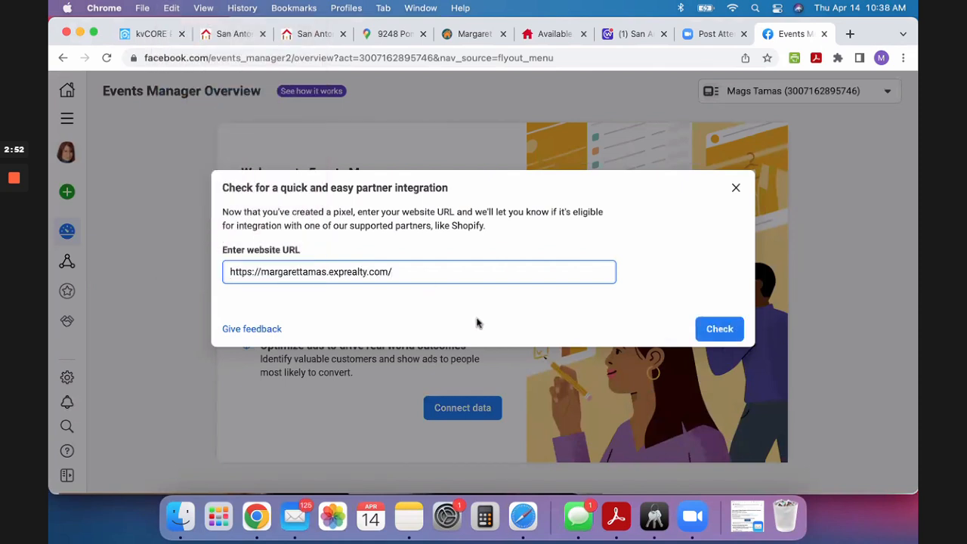
pyautogui.click(721, 334)
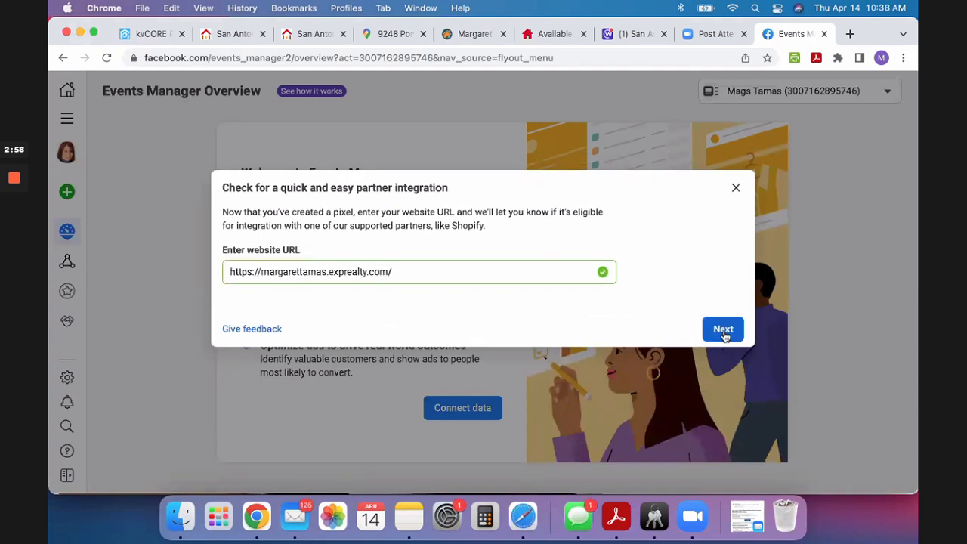
# - Continue to the website connection options and choose "Pixel only" as the connection method
pyautogui.click(723, 329)
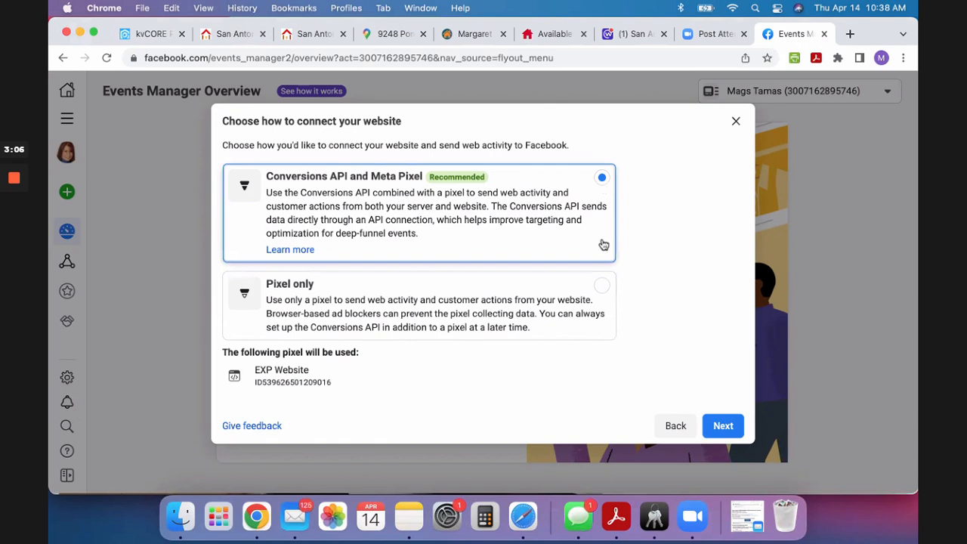
pyautogui.click(604, 287)
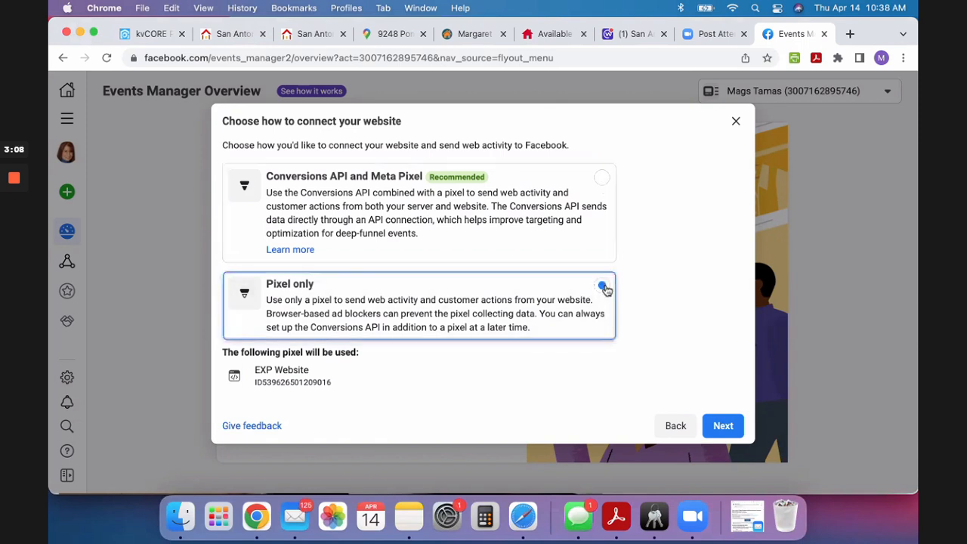
pyautogui.scroll(-1, 606, 352)
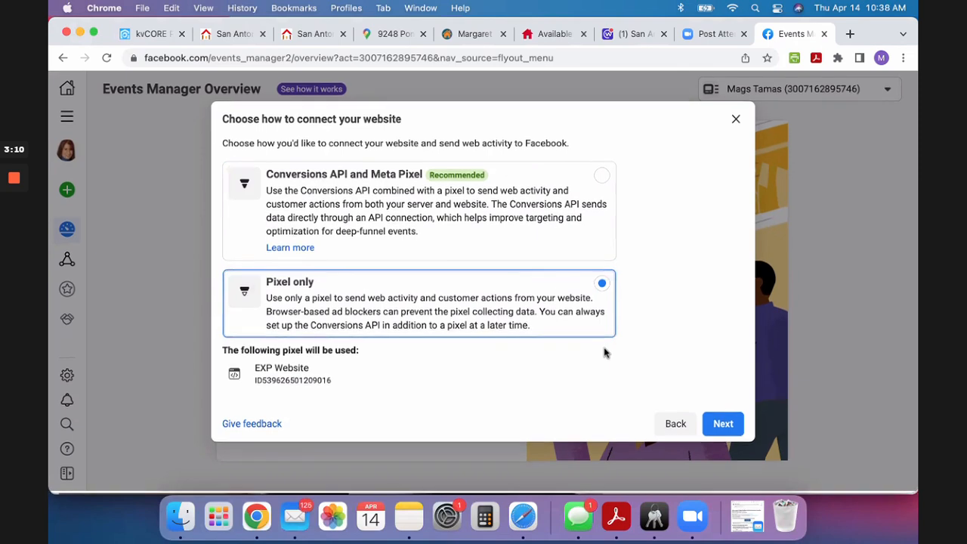
# - Confirm the pixel-only connection, resume the EXP Website pixel's setup from the data sources and copy its base code for manual installation
pyautogui.click(721, 427)
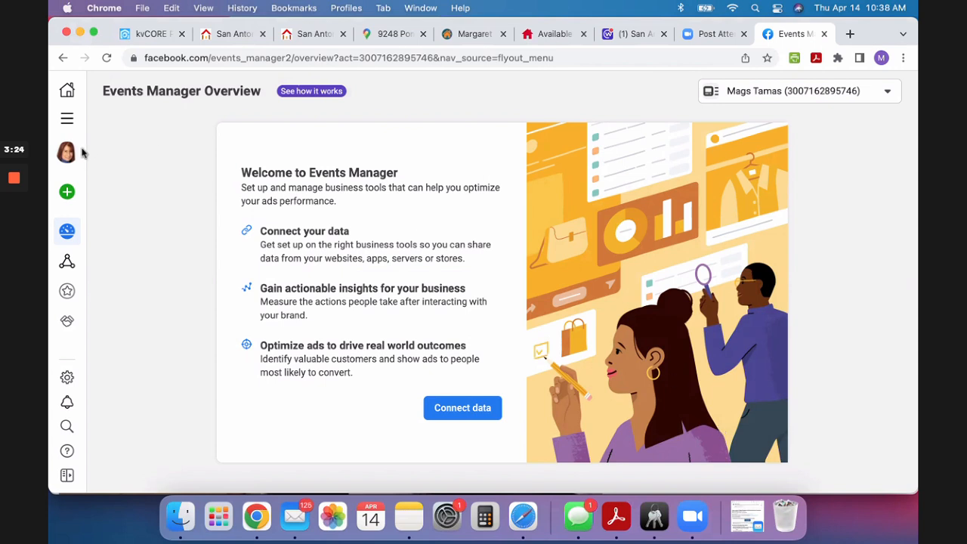
pyautogui.moveTo(80, 150)
pyautogui.moveTo(68, 196)
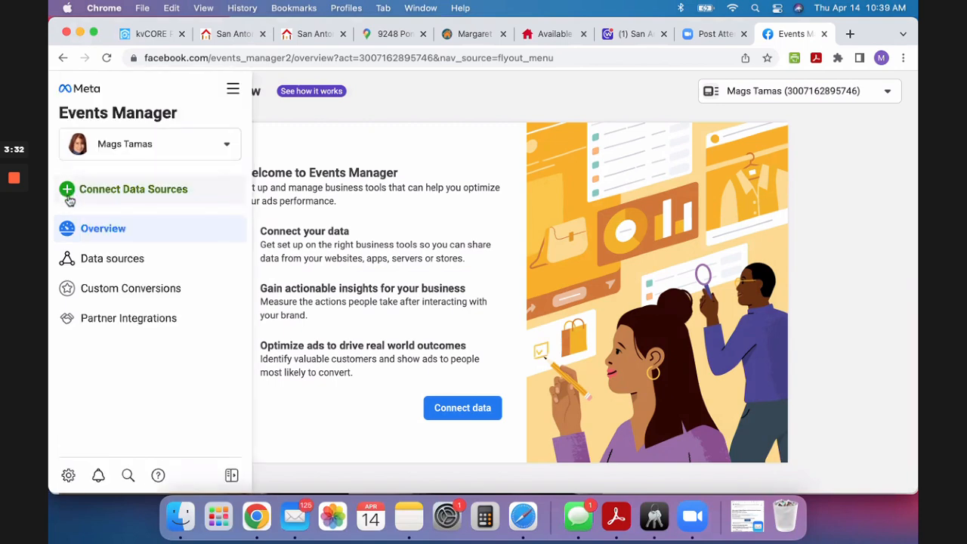
pyautogui.click(74, 261)
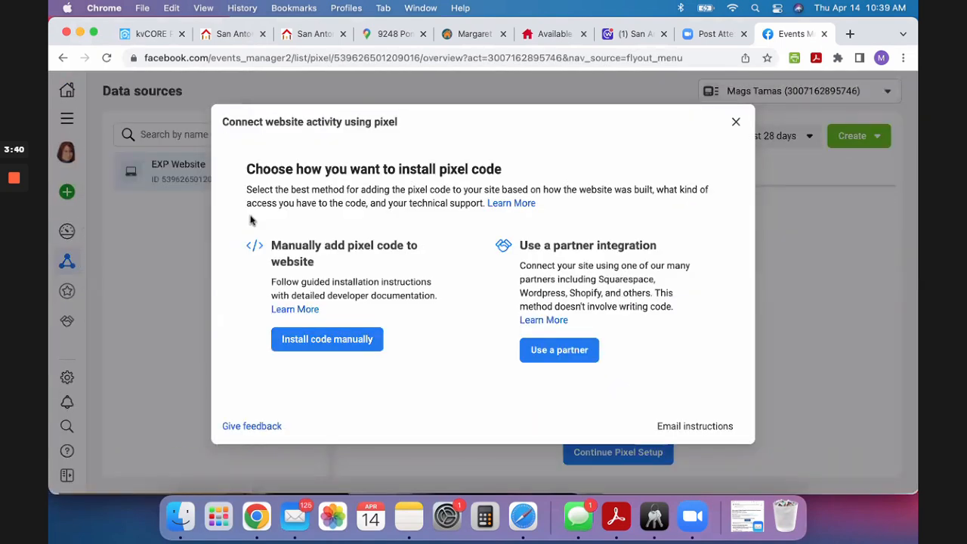
pyautogui.click(338, 342)
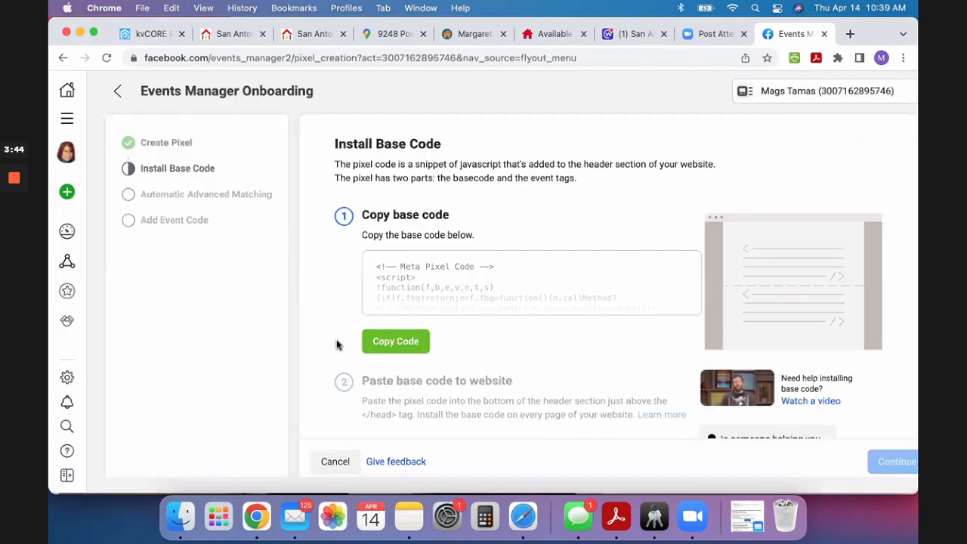
pyautogui.click(405, 341)
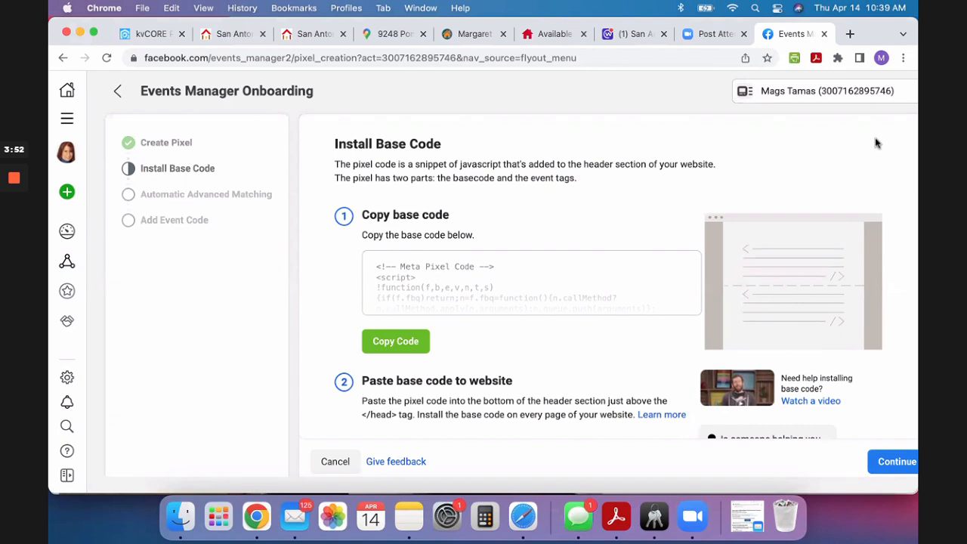
# - Finish the pixel onboarding with Automatic Advanced Matching off and no events added, and go to the pixel overview
pyautogui.click(891, 463)
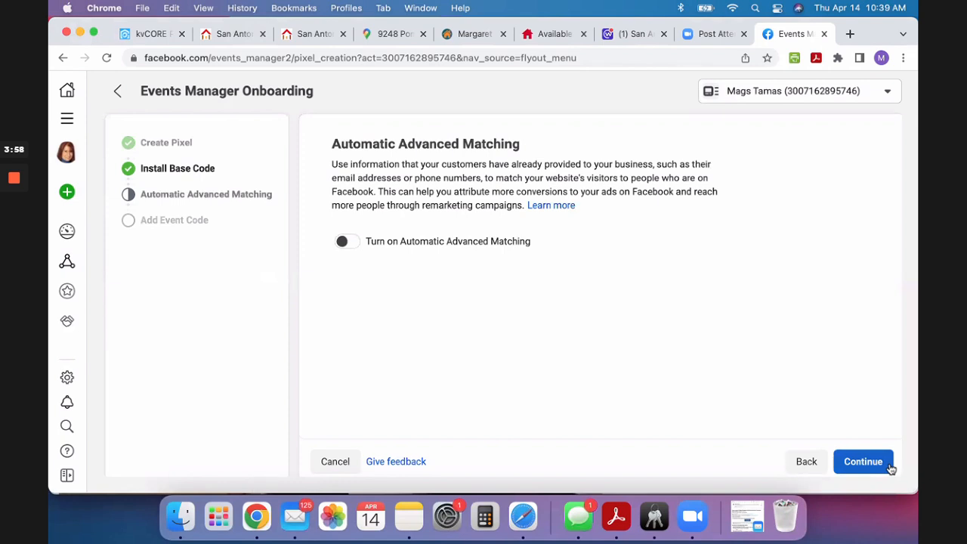
pyautogui.click(869, 463)
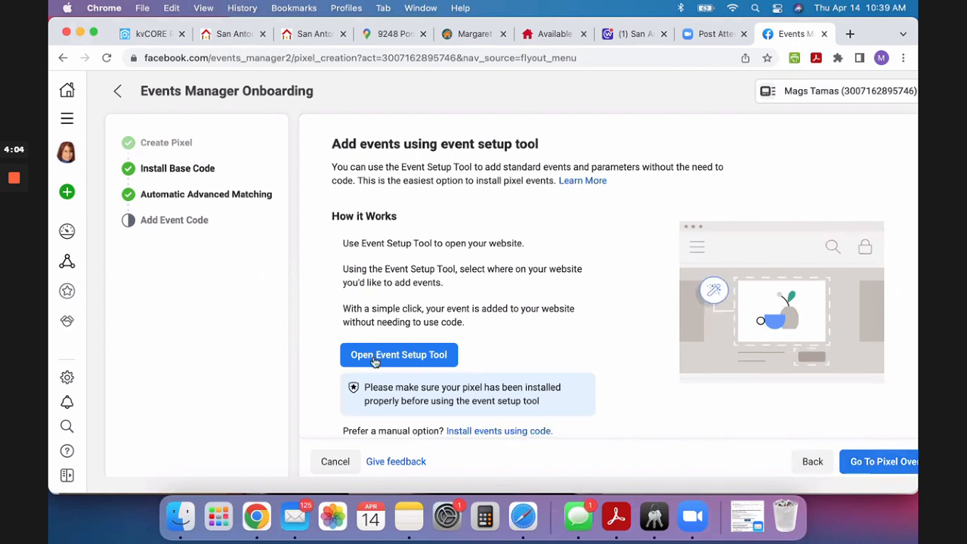
pyautogui.click(872, 462)
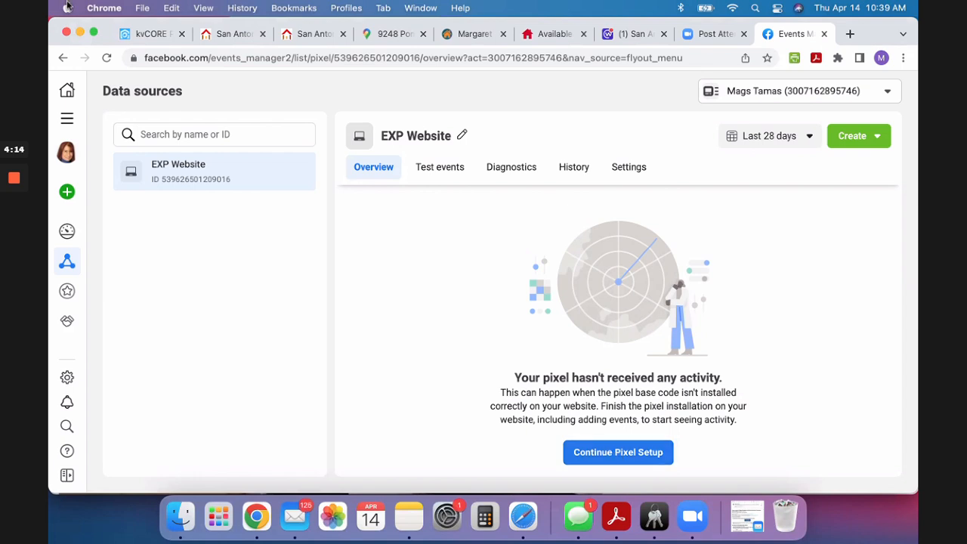
# - Switch to kvCORE and open the agent's website settings for editing from the Web & IDX website manager
pyautogui.click(155, 36)
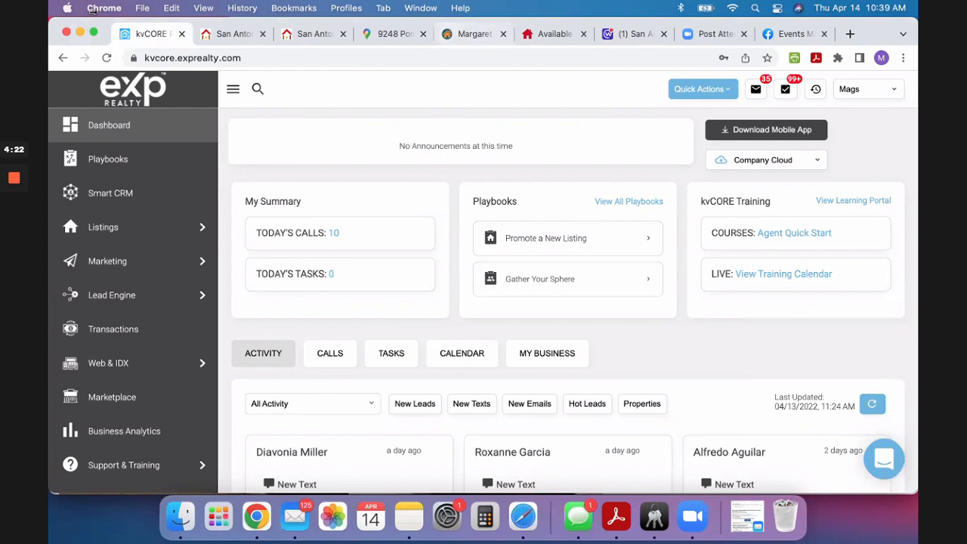
pyautogui.click(121, 367)
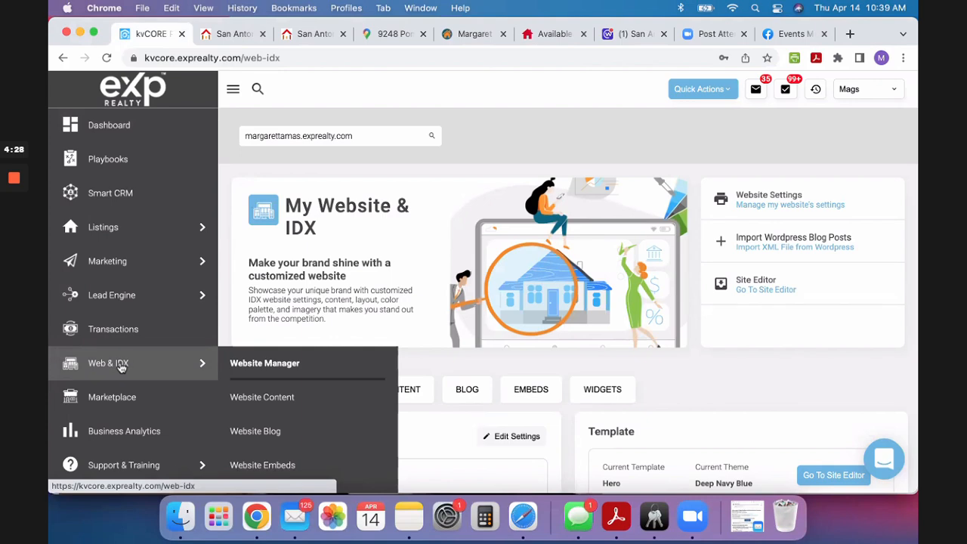
pyautogui.scroll(-1, 325, 355)
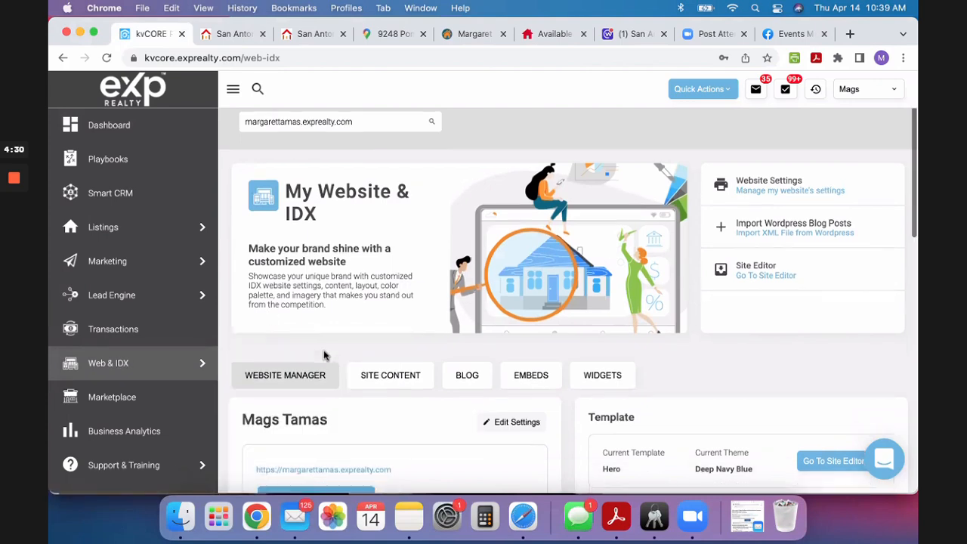
pyautogui.scroll(-5, 325, 356)
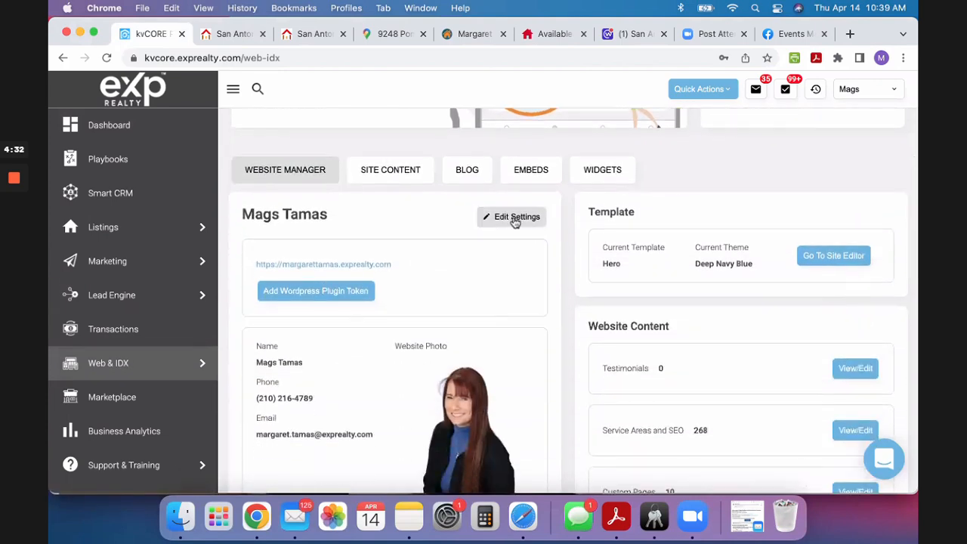
pyautogui.click(515, 220)
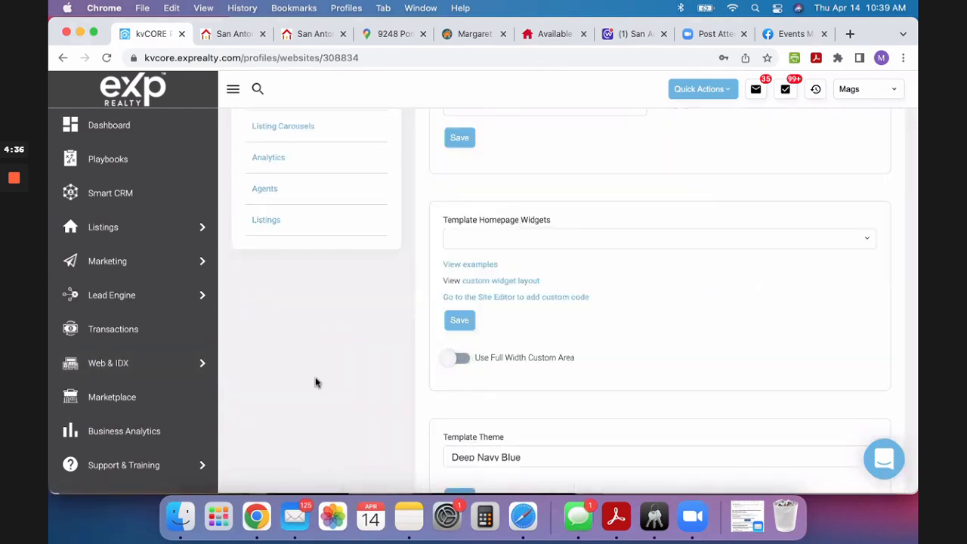
# - Find the Custom Header setting by searching the page for "Header", paste the copied pixel base code into it and save
pyautogui.press('super+f')
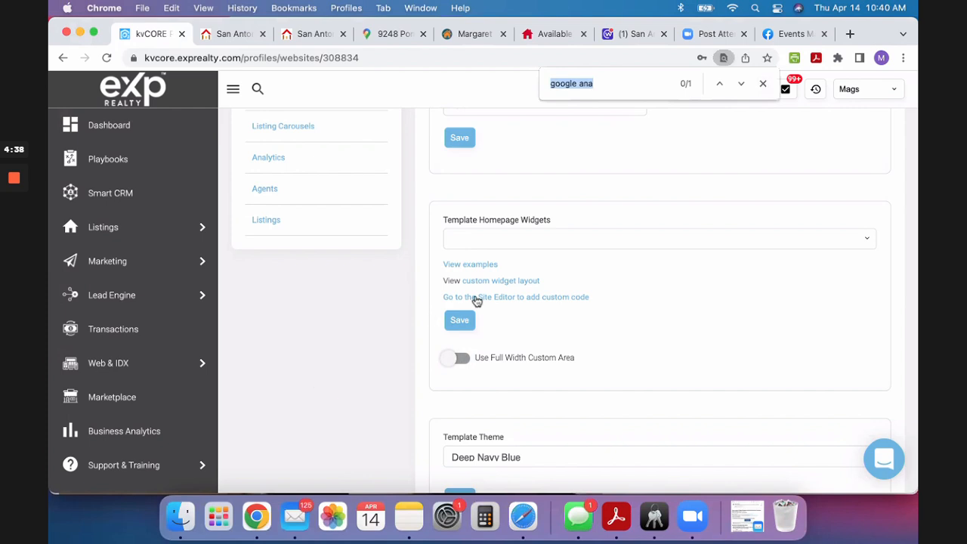
pyautogui.moveTo(600, 83); pyautogui.dragTo(539, 82)
pyautogui.write('Header')
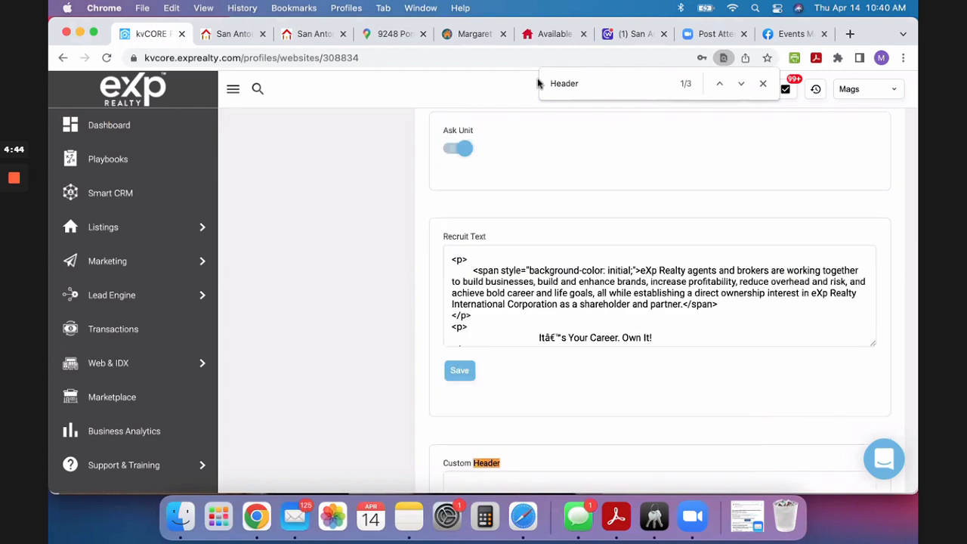
pyautogui.scroll(-6, 562, 160)
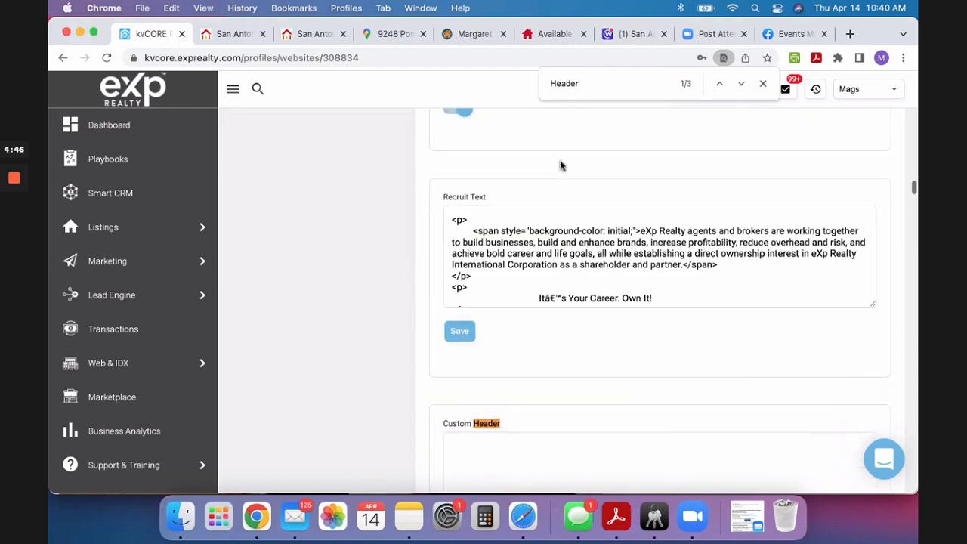
pyautogui.scroll(-2, 562, 162)
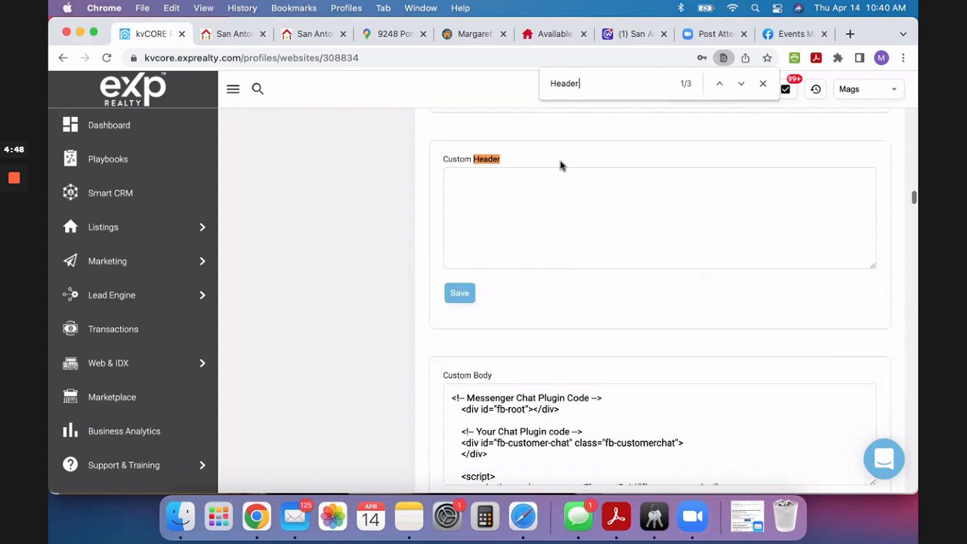
pyautogui.click(457, 180)
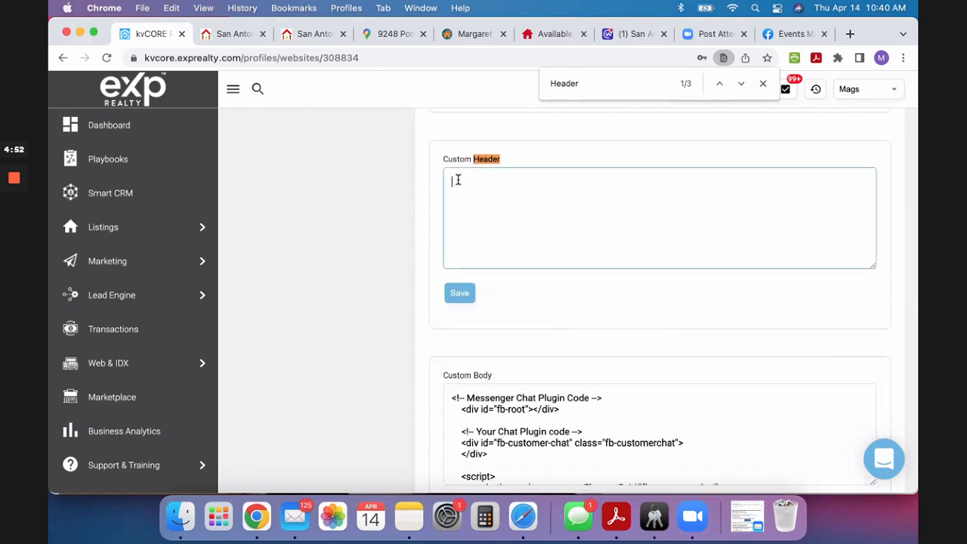
pyautogui.write('V')
pyautogui.press('BackSpace')
pyautogui.press('super+v')
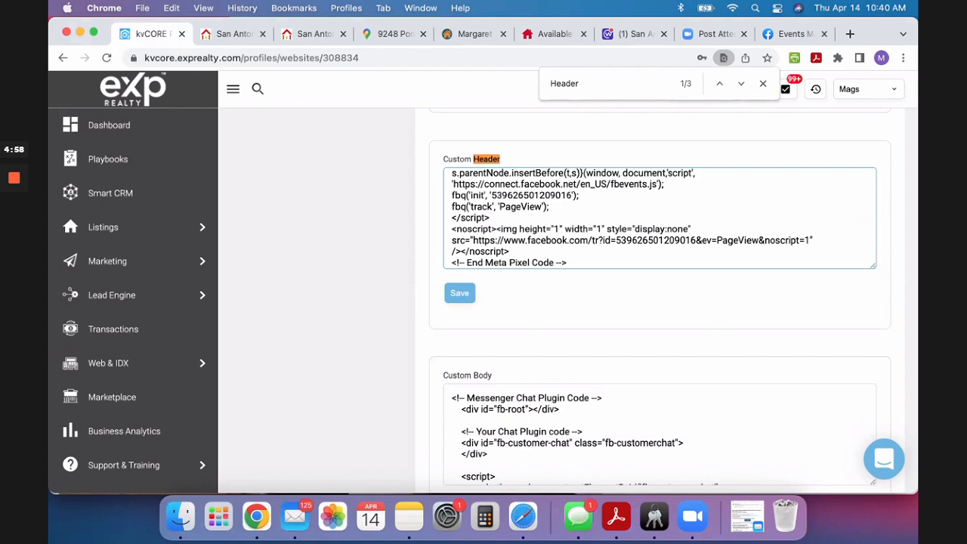
pyautogui.click(458, 296)
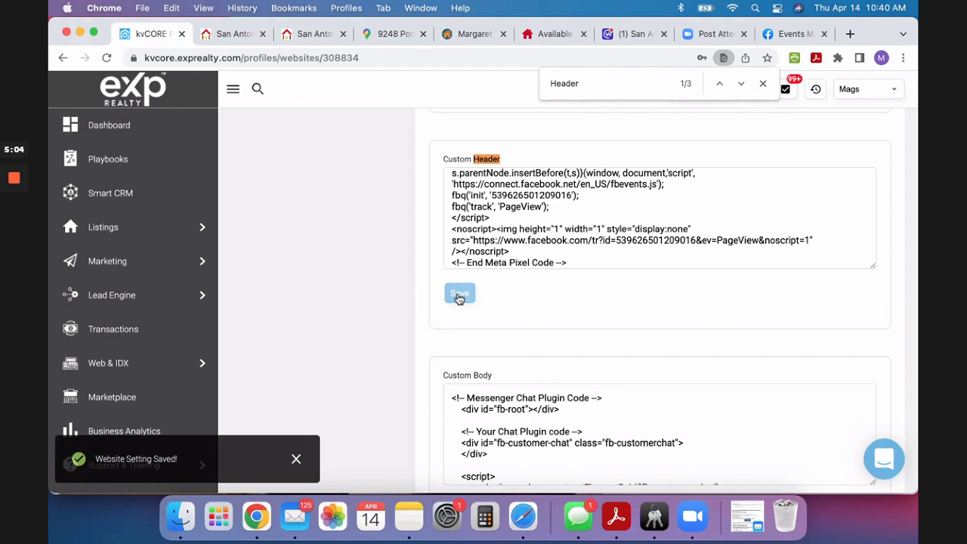
# - Return to the kvCORE dashboard, close the find-in-page search and switch back to the EXP Website pixel in Events Manager
pyautogui.click(111, 127)
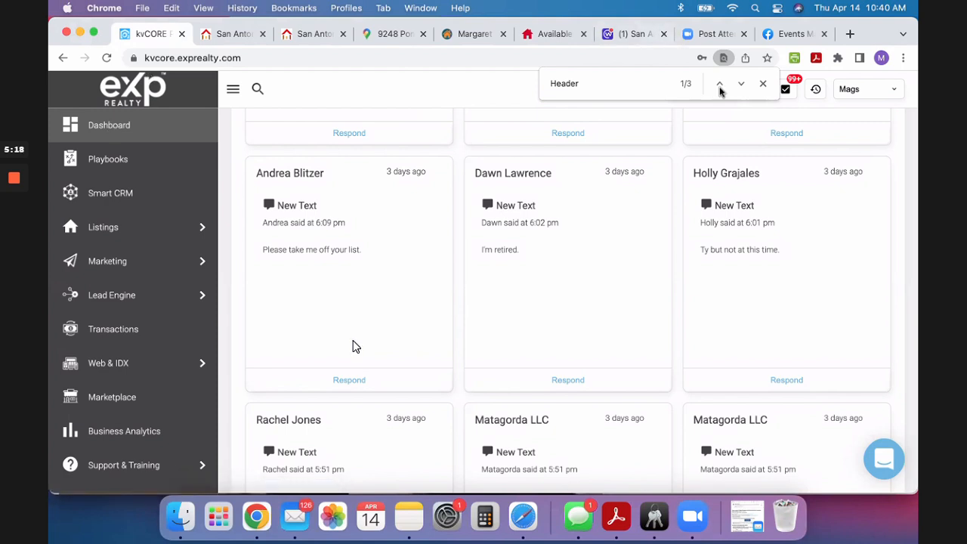
pyautogui.click(763, 88)
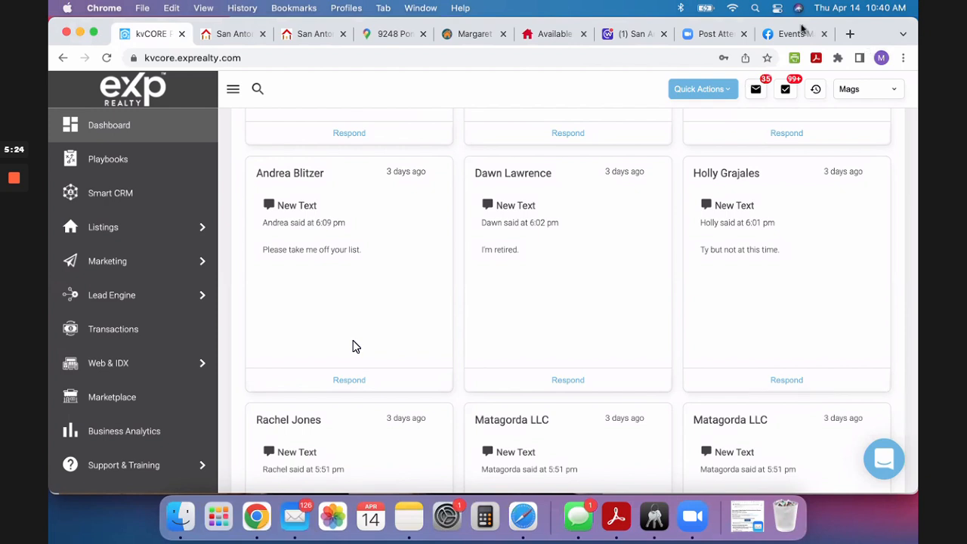
pyautogui.click(786, 34)
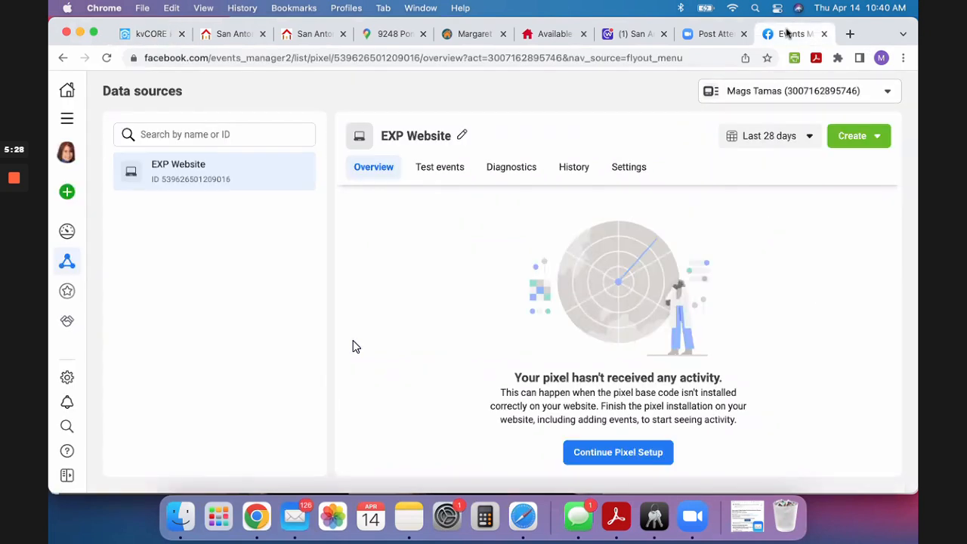
# - Review the ad, audience and conversion creation options for the EXP Website pixel and dismiss the live-video notification
pyautogui.click(861, 136)
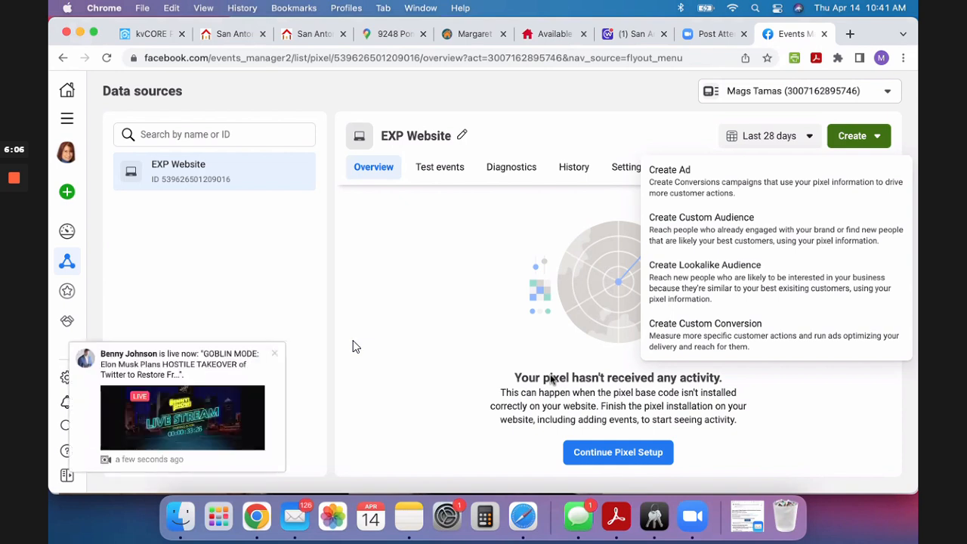
pyautogui.click(274, 356)
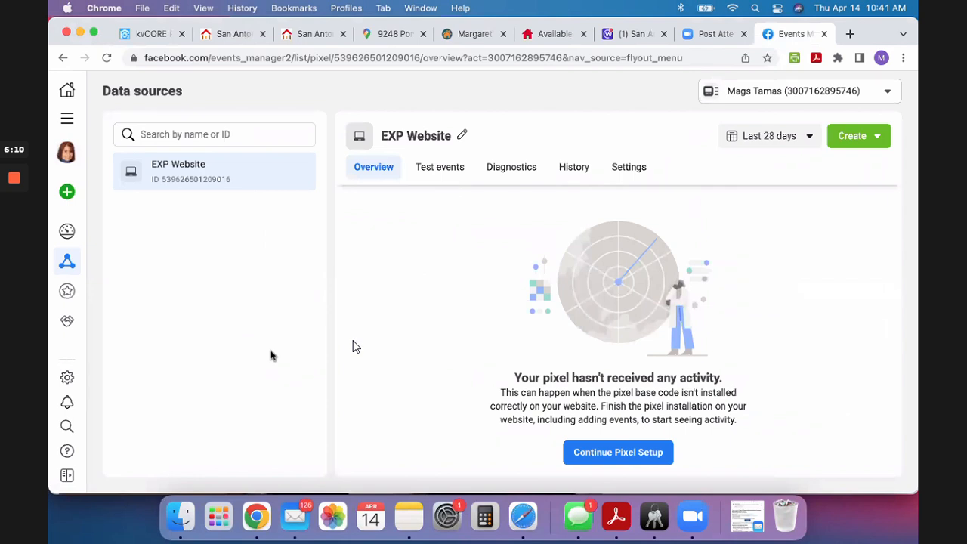